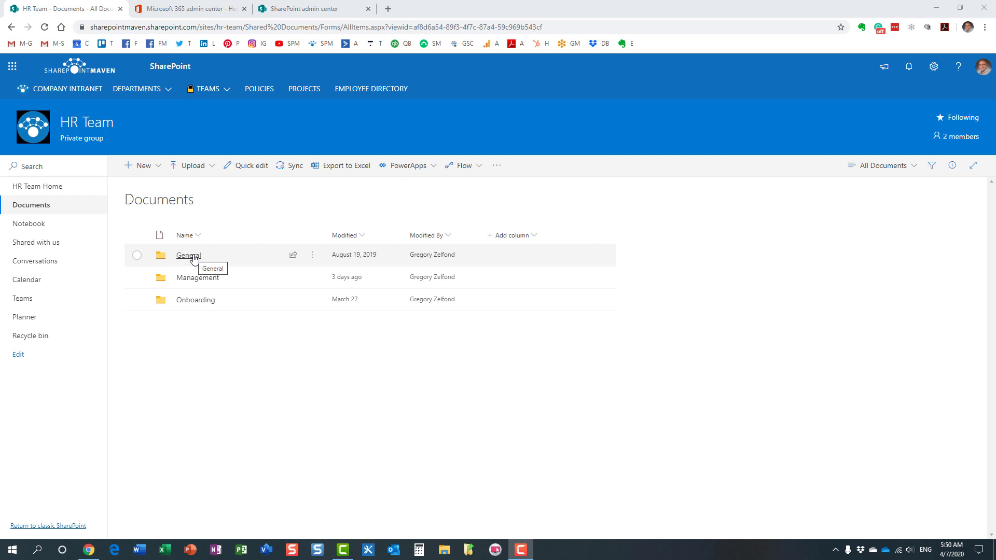
Step: Copy a General folder link that people in SharePoint Maven can edit
click(192, 256)
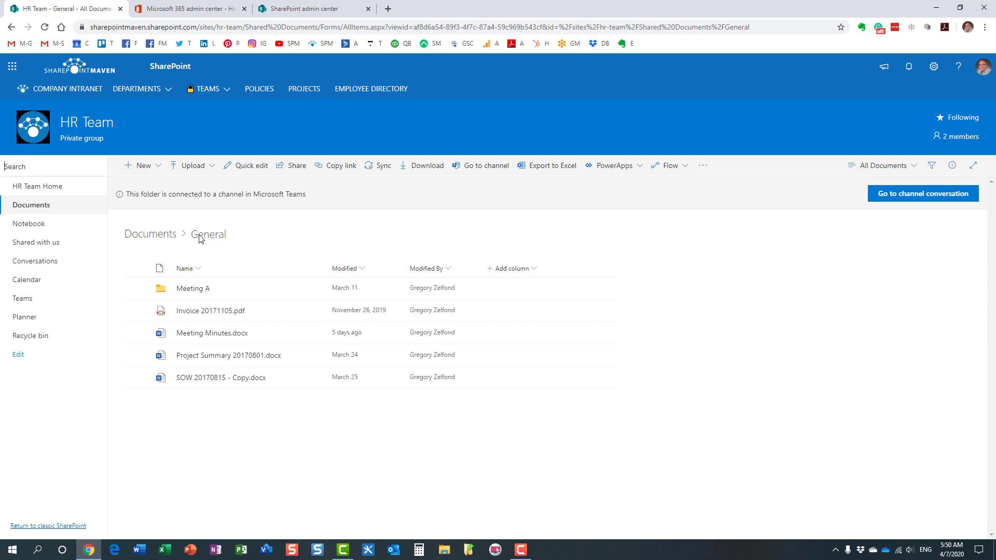
click(151, 234)
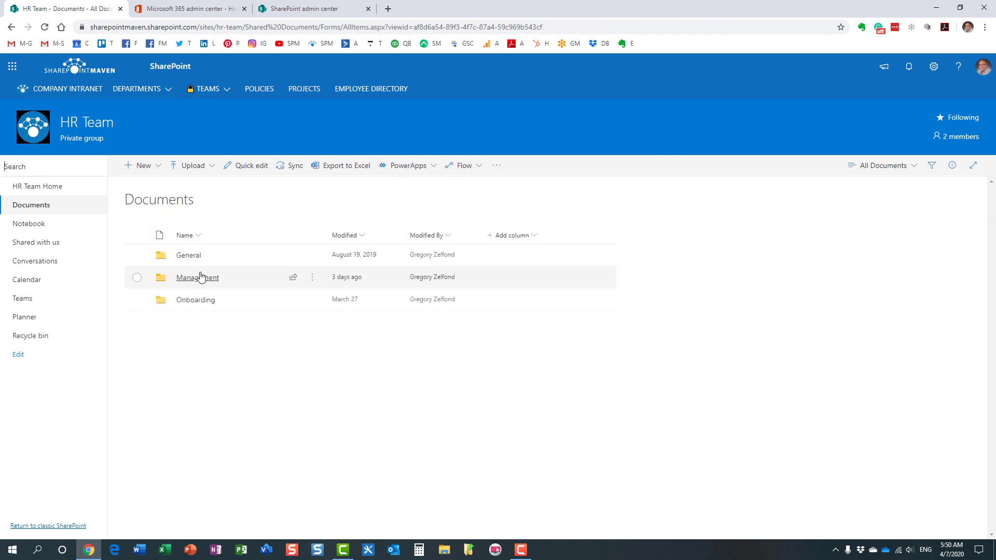
right_click(187, 258)
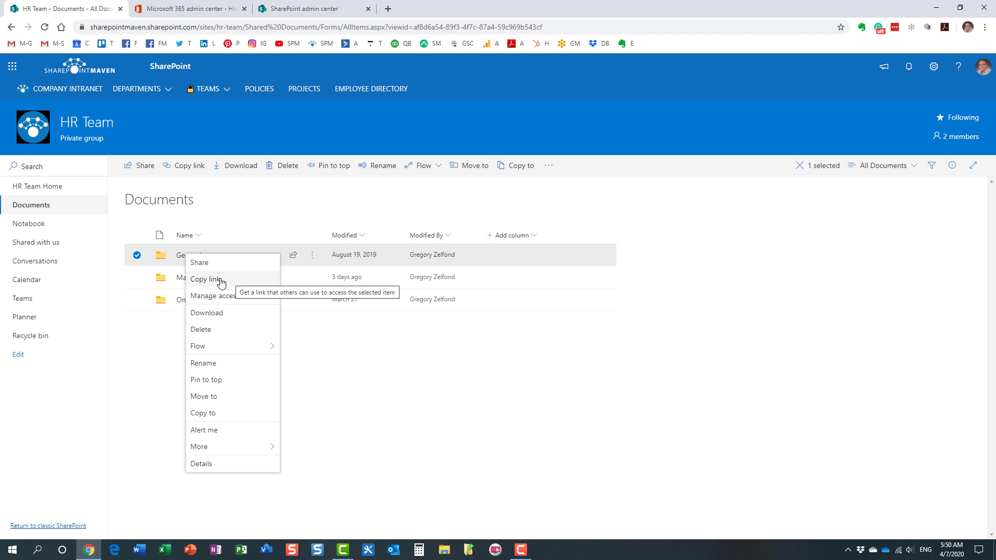
click(229, 284)
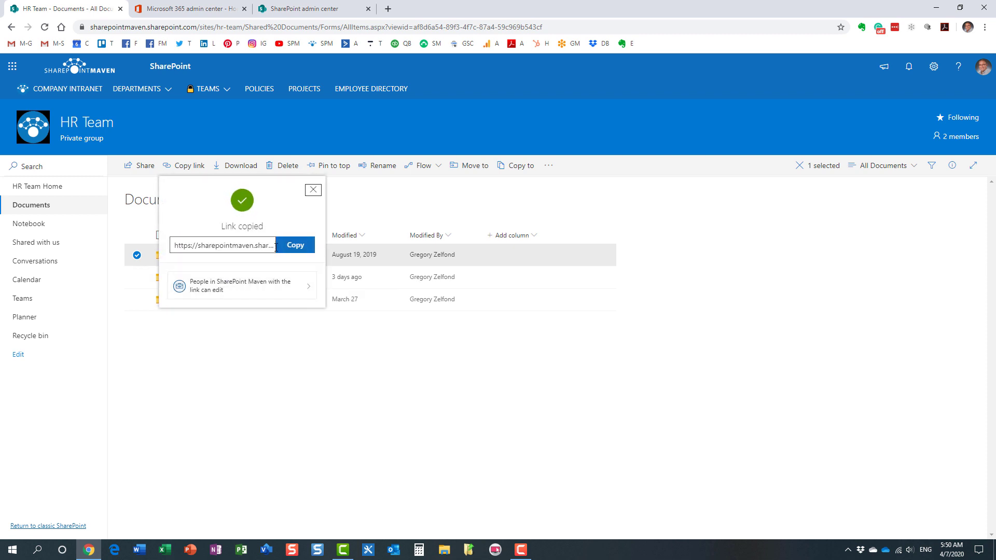
click(294, 246)
click(297, 249)
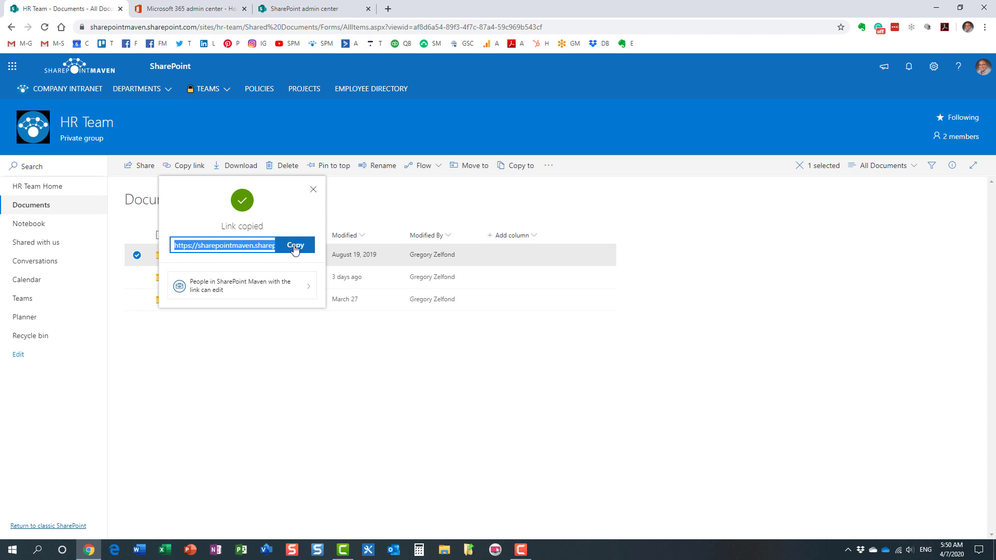
click(295, 249)
Step: Share the General folder with a colleague, adding the message 'Enjoy', and send it
click(313, 190)
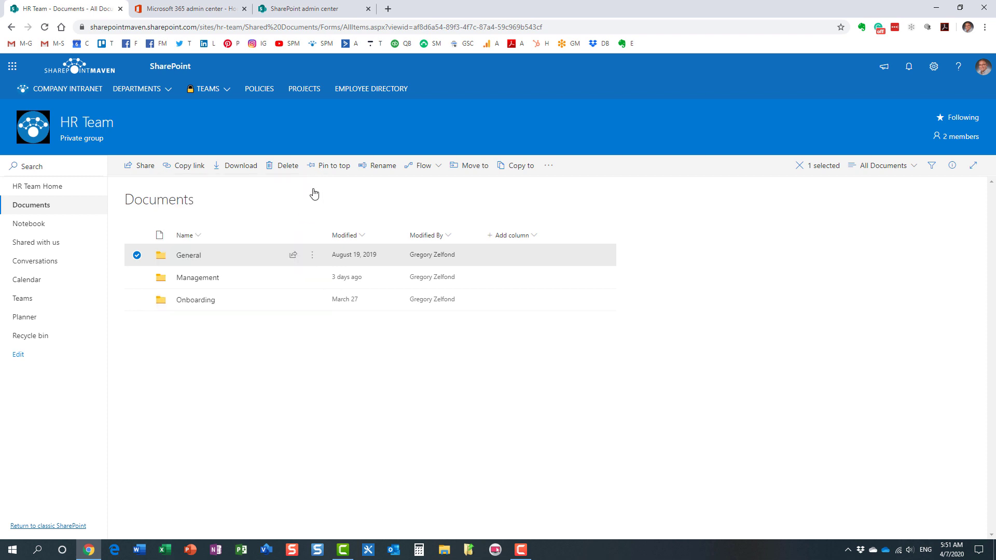
right_click(187, 256)
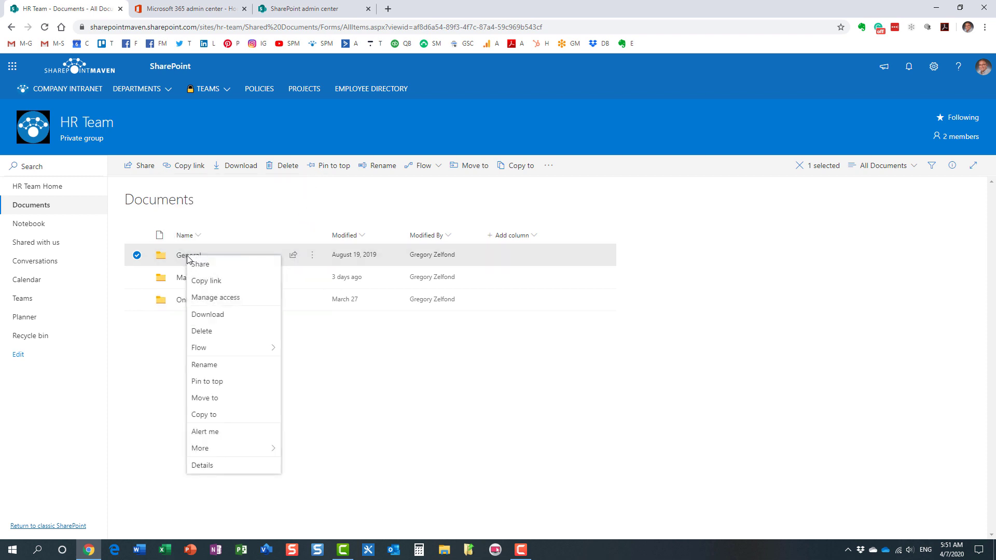
click(233, 267)
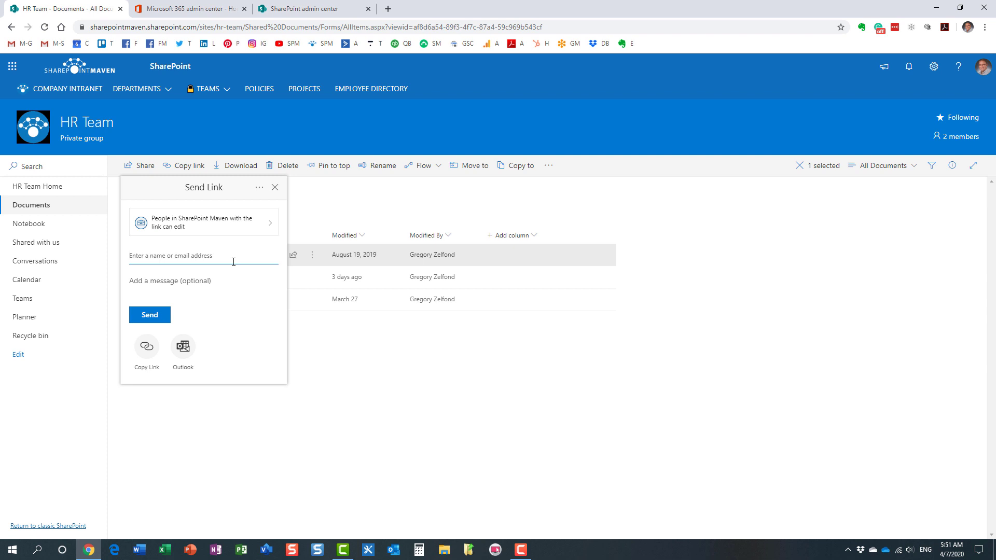
text(mary)
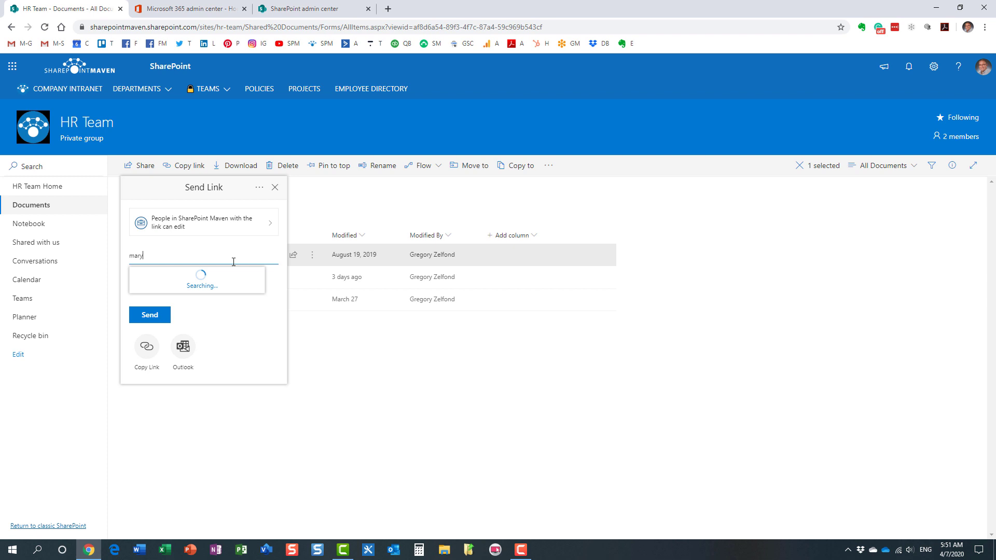
click(214, 281)
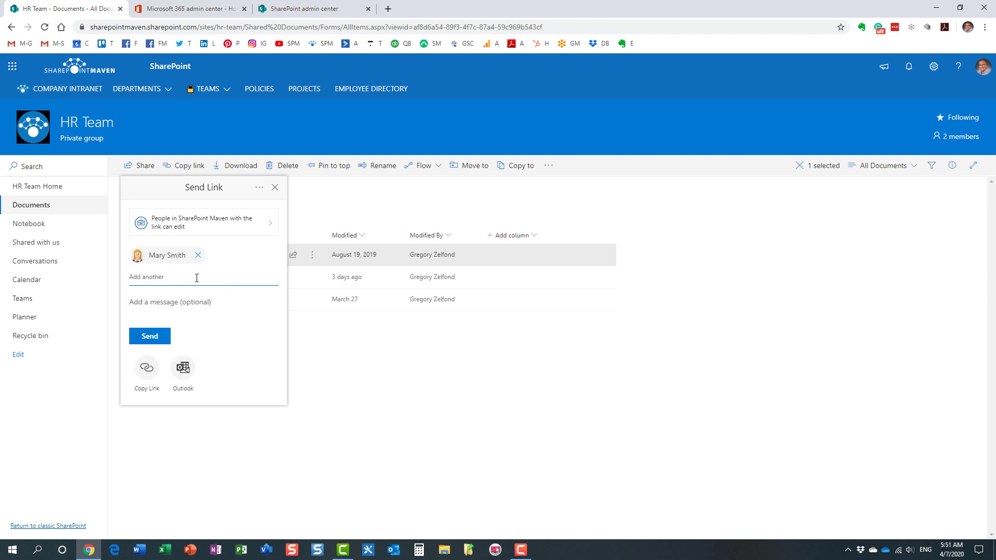
click(176, 305)
text(Enjoy!)
click(150, 337)
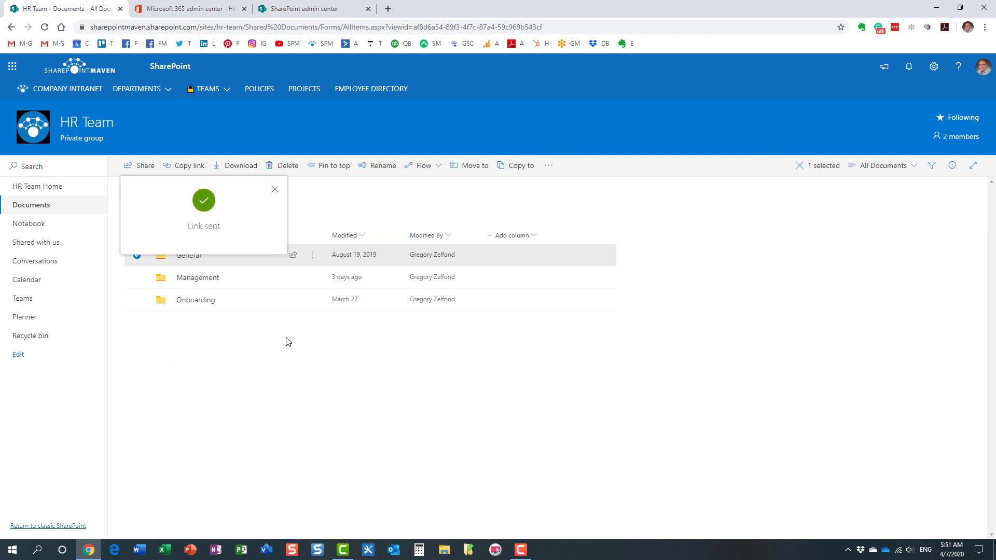
click(274, 190)
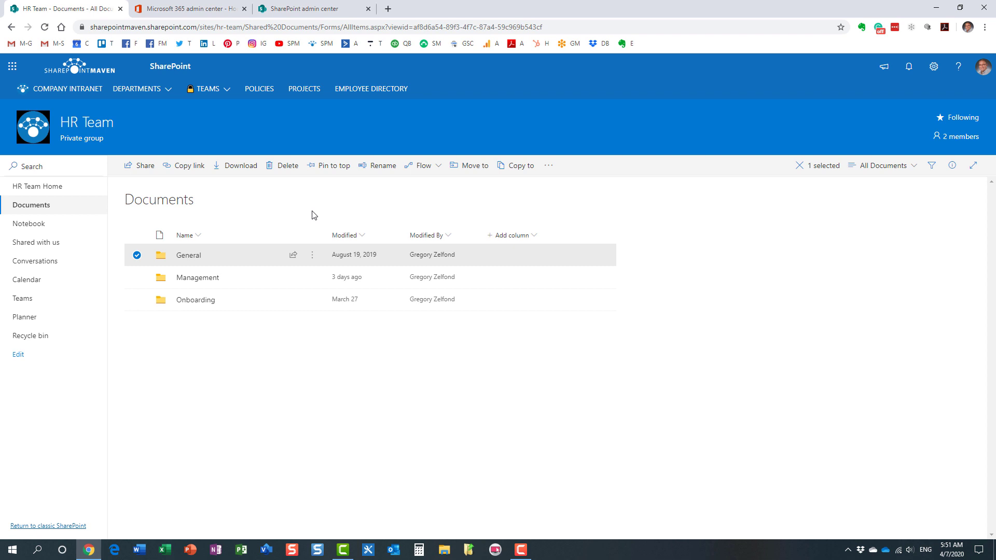
Step: Open the Share dialog for the General folder from its context menu
right_click(185, 261)
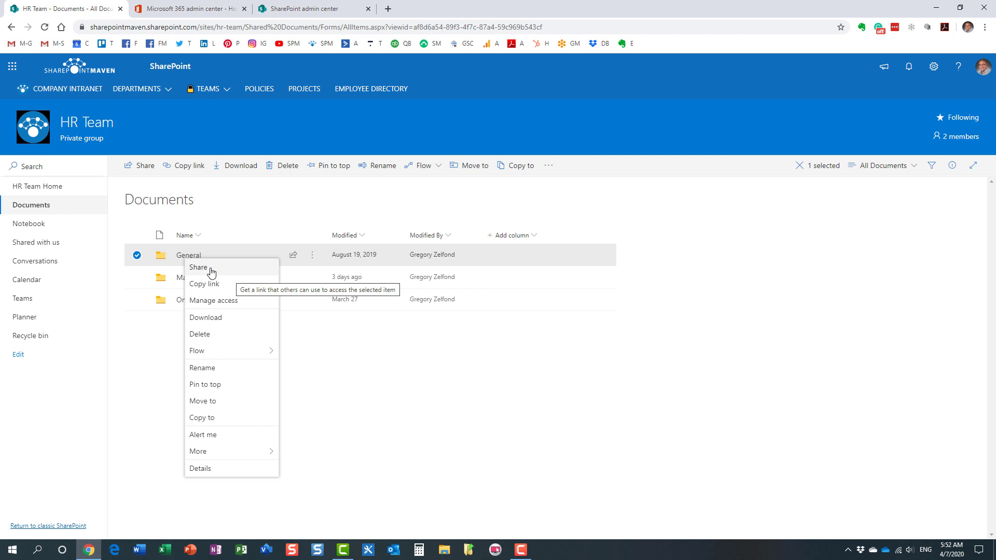
click(231, 268)
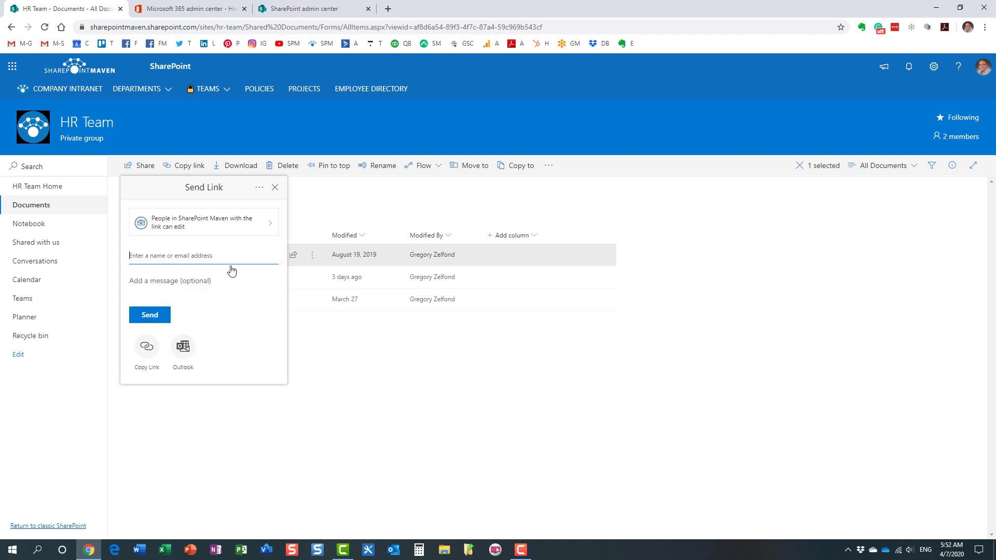
Step: Review the General link's settings: SharePoint Maven edit link chosen, Anyone with the link unavailable
click(237, 226)
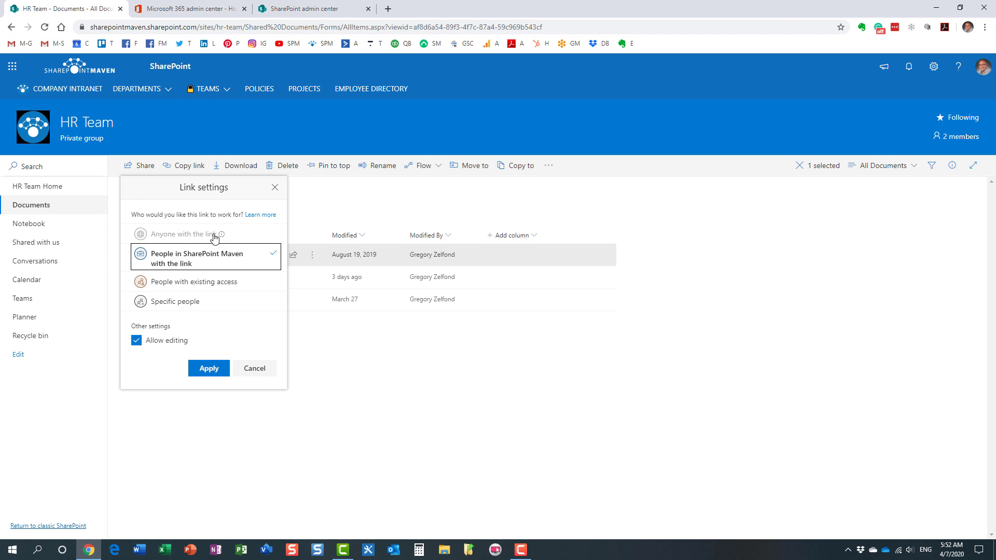
mouse_move(226, 237)
Step: Apply the organization-wide edit setting and send the General link to a colleague without a message
click(213, 370)
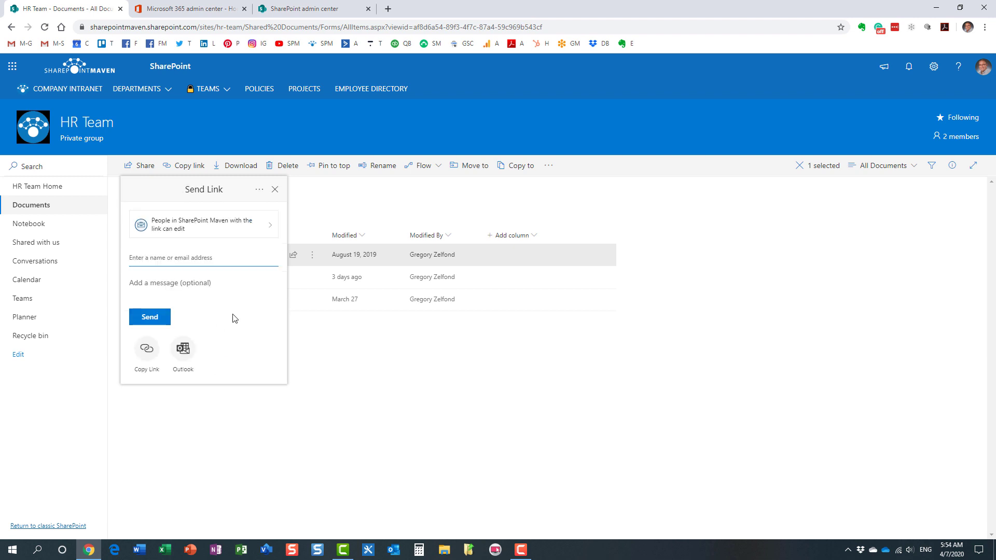
text(mary)
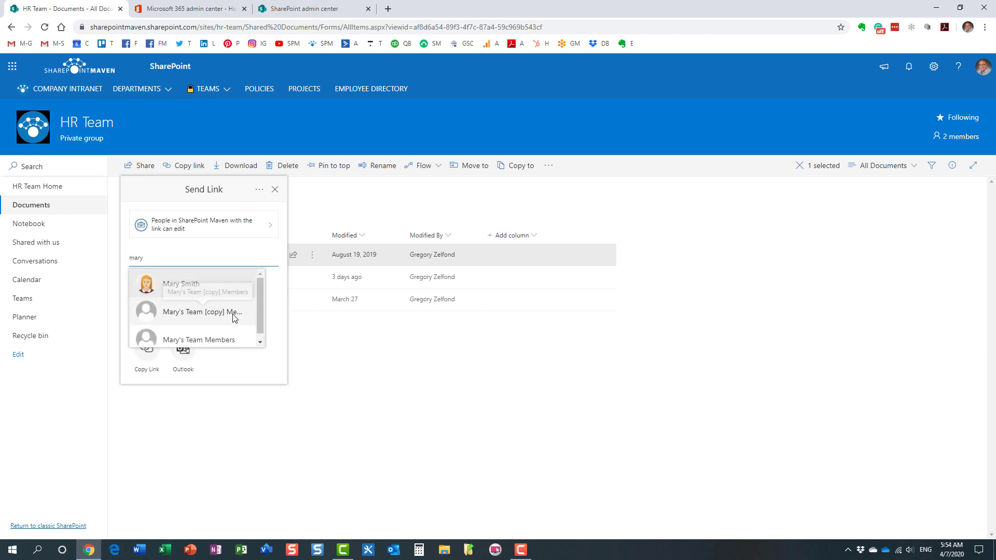
click(192, 281)
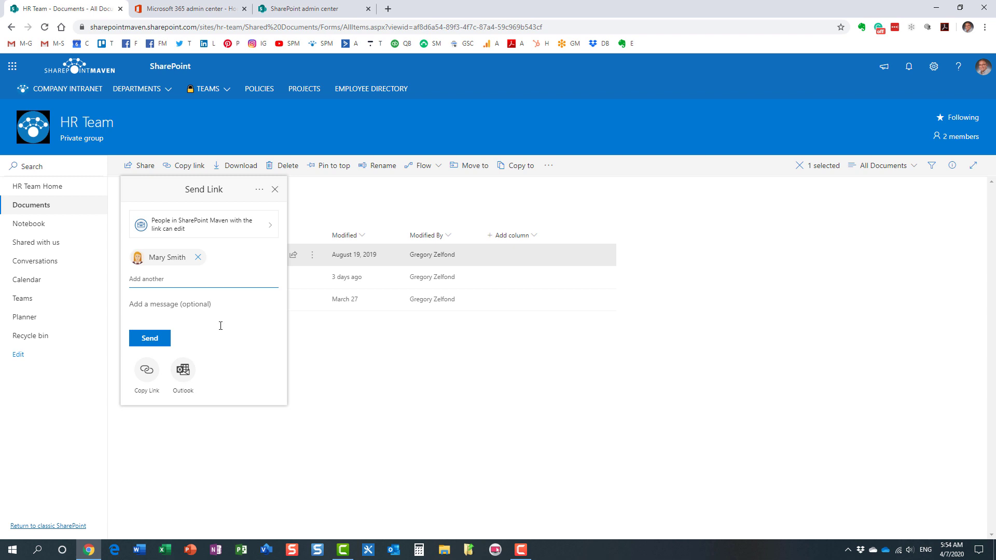
click(153, 340)
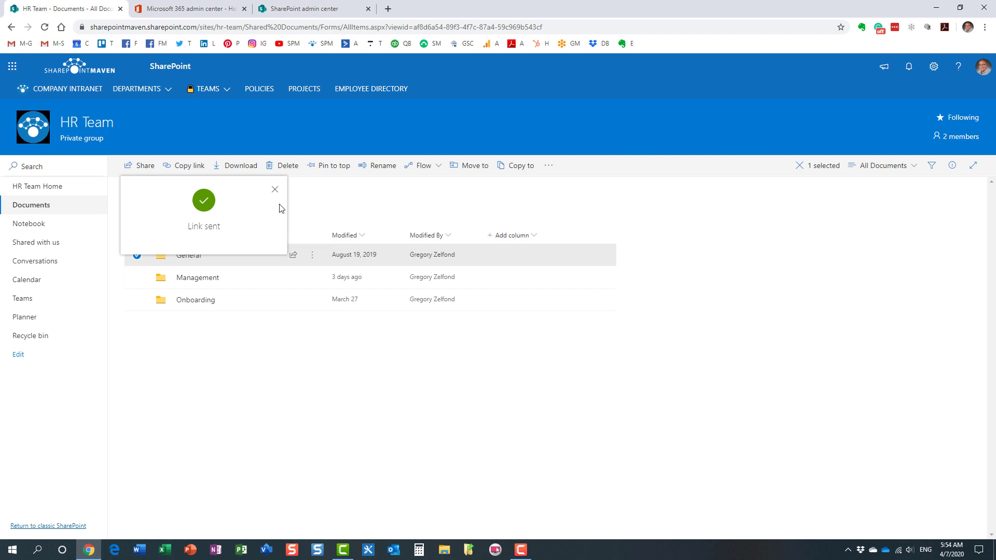
click(275, 190)
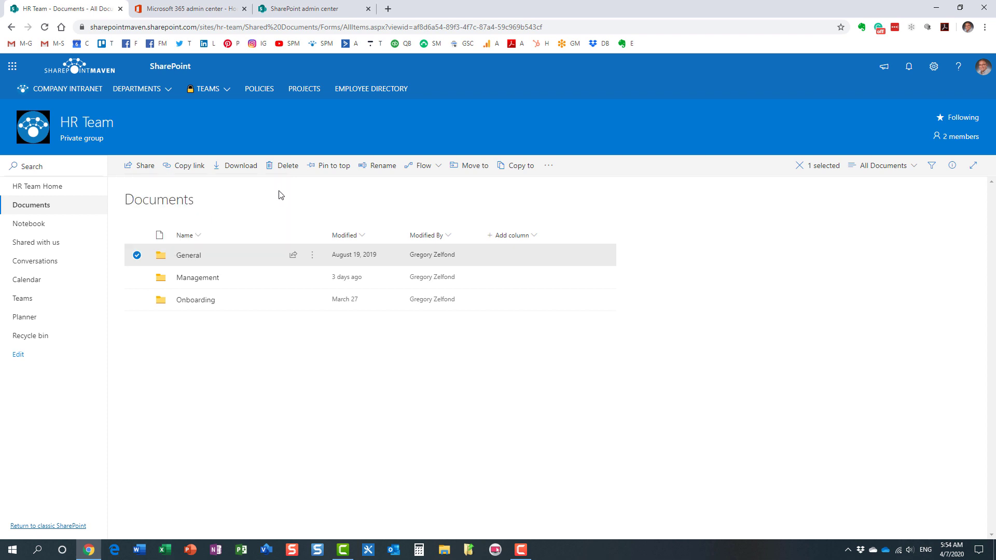
Step: Reopen the link settings for sharing the General folder
right_click(185, 256)
click(223, 266)
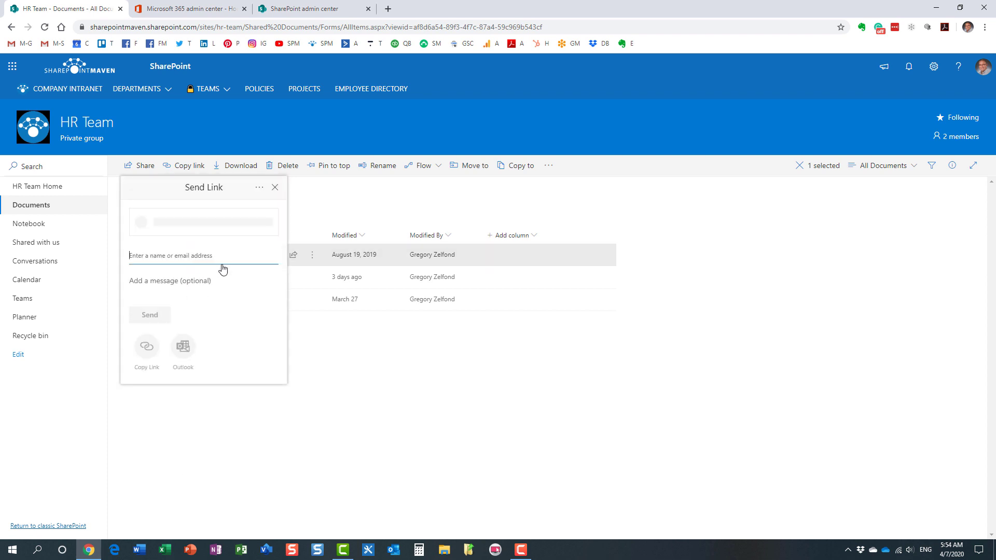
click(208, 224)
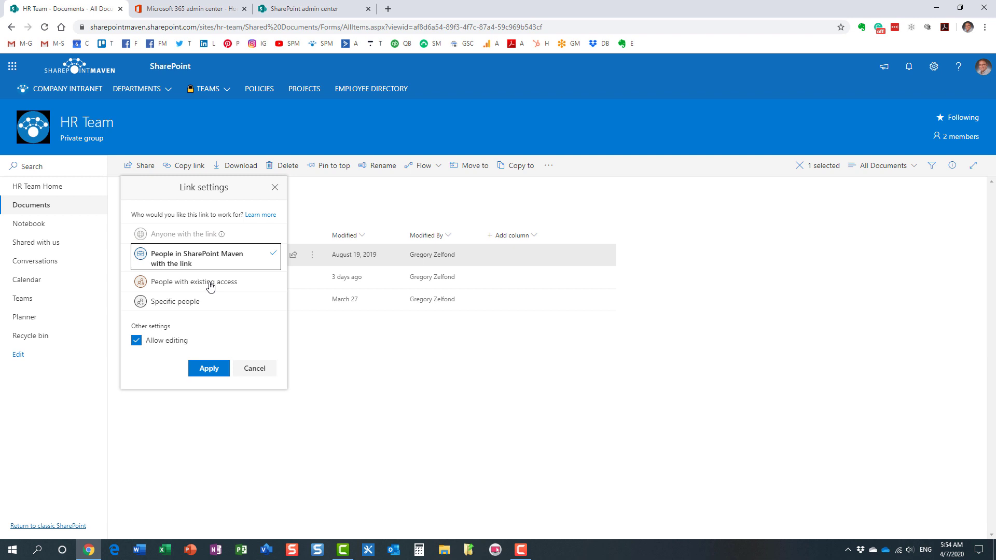
Step: Close the link settings and review the HR Team group's two members
click(525, 118)
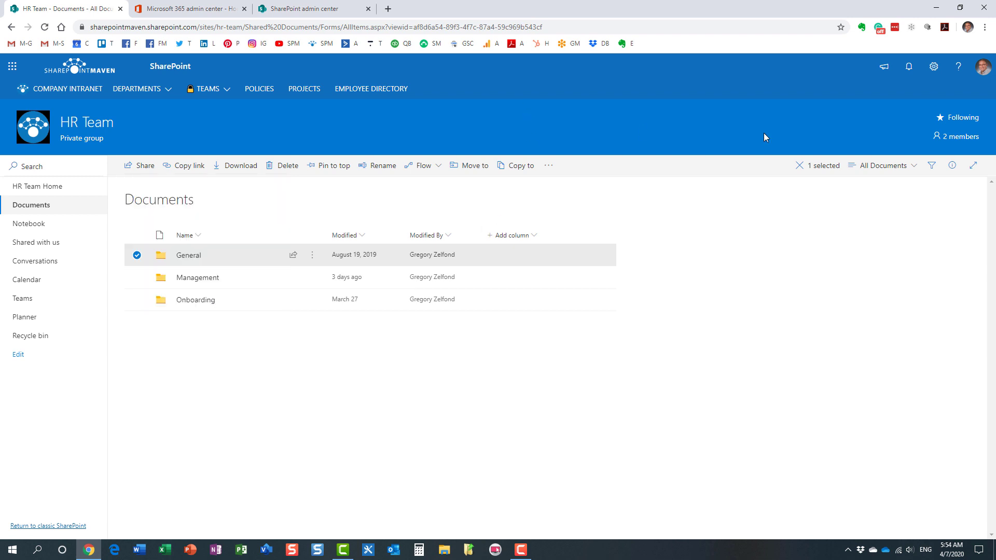
click(962, 140)
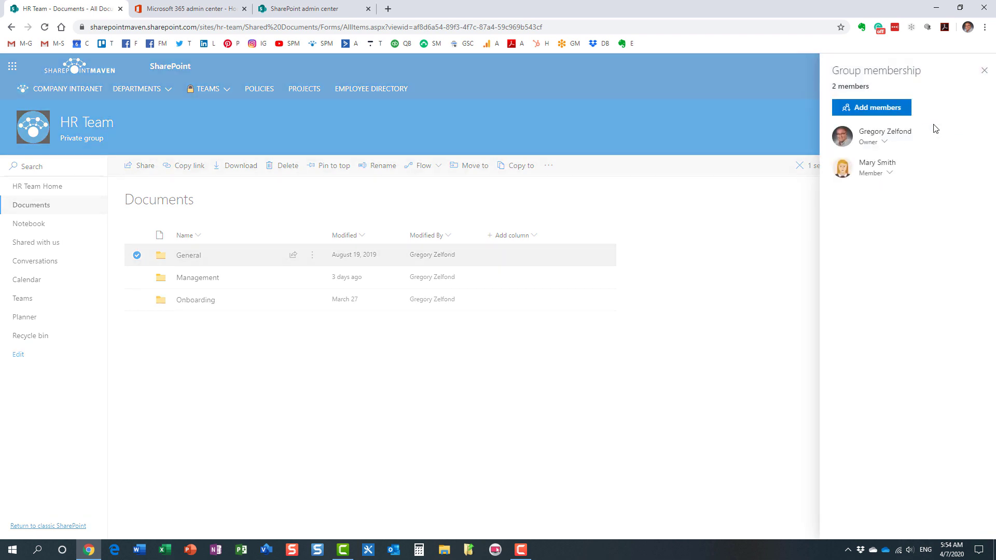
click(985, 72)
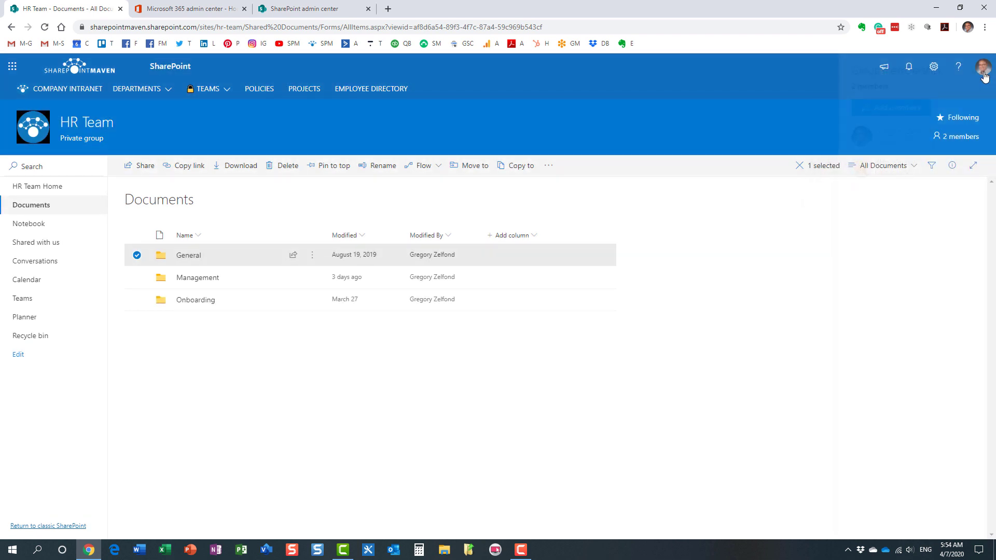
Step: Share the Management folder with its link limited to people with existing access
right_click(190, 259)
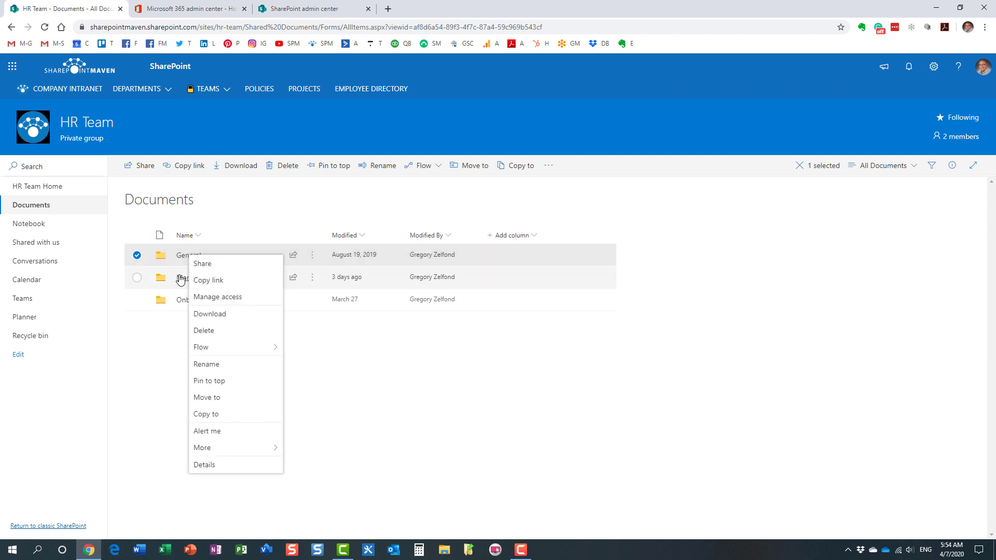
right_click(181, 281)
click(214, 283)
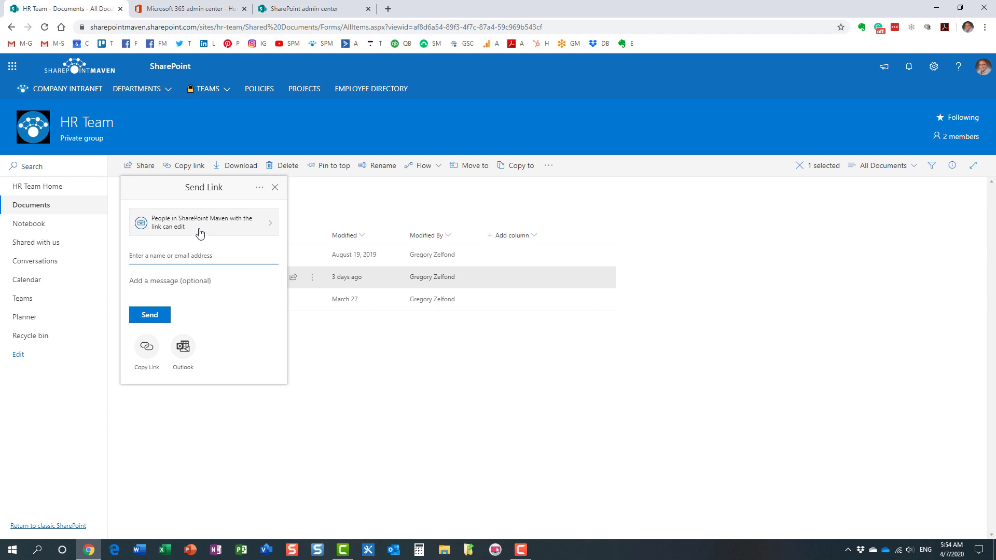
click(200, 233)
click(191, 285)
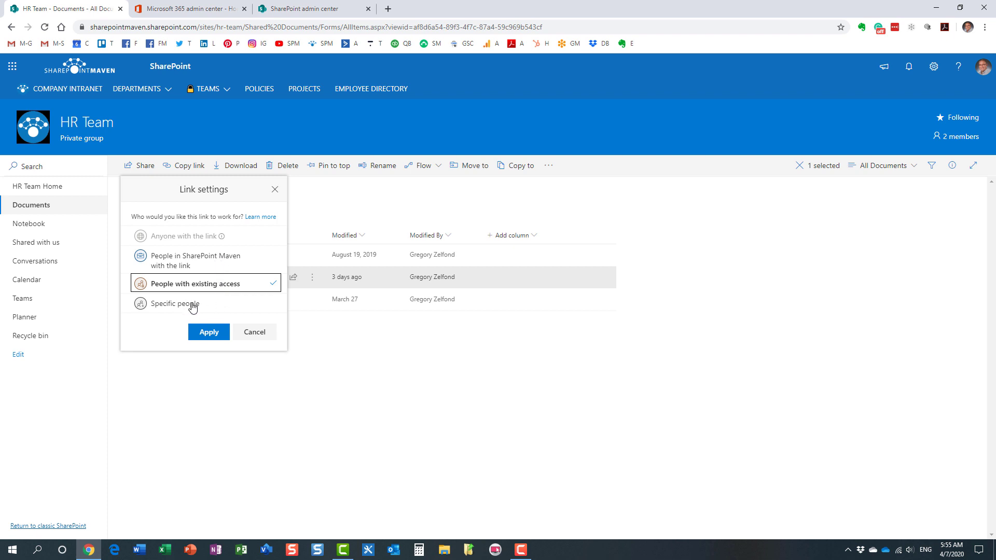
Step: Set the Management link to specific people who can edit, adding a colleague and an external e-mail address
click(193, 307)
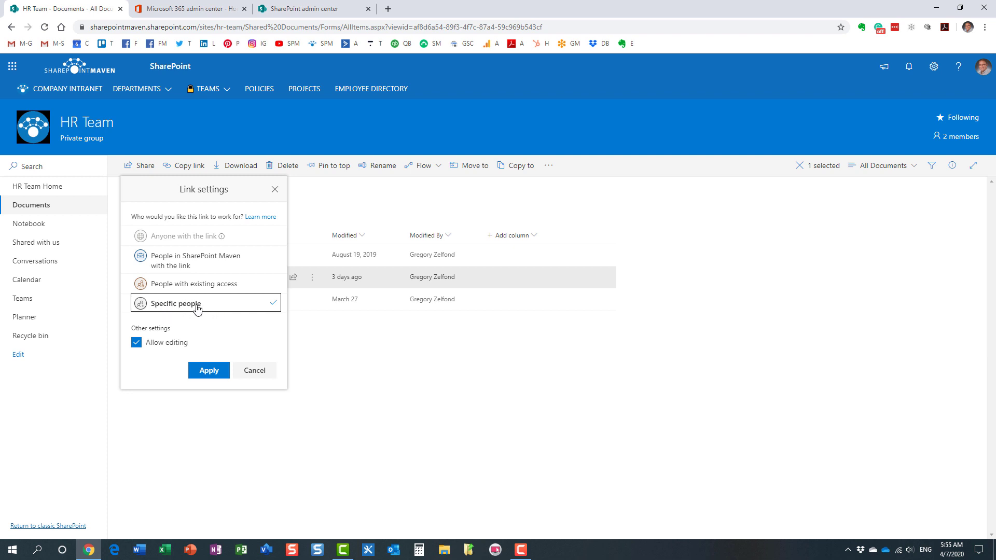
click(213, 372)
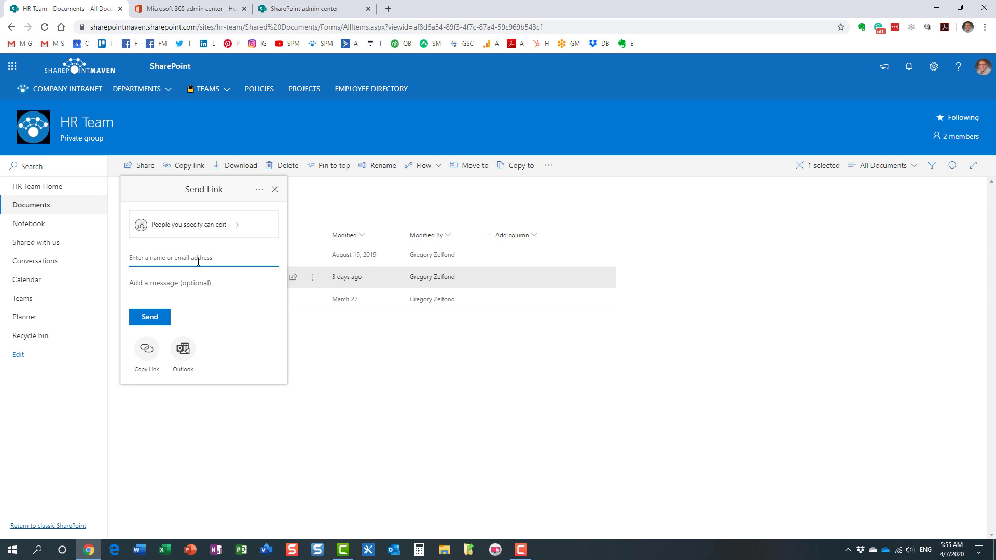
text(mary)
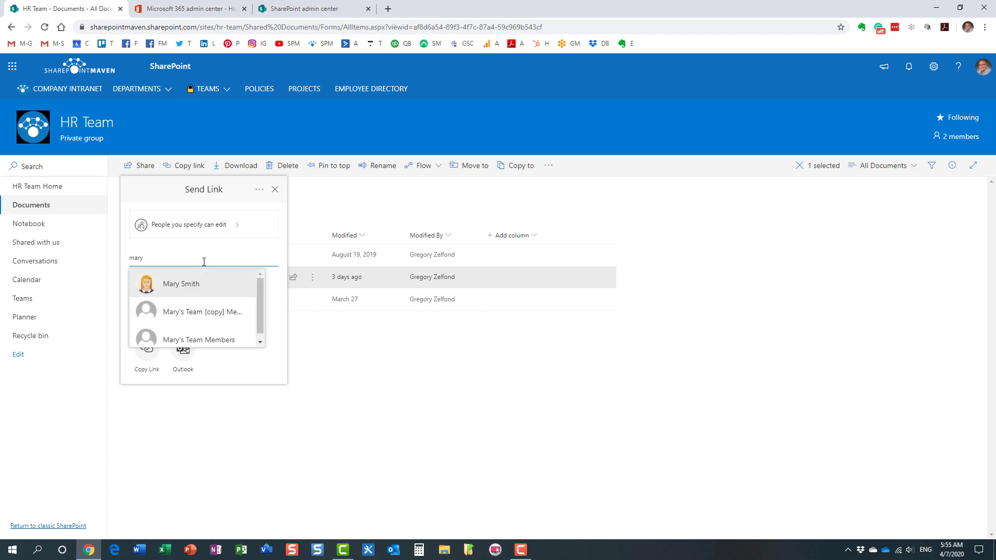
click(197, 281)
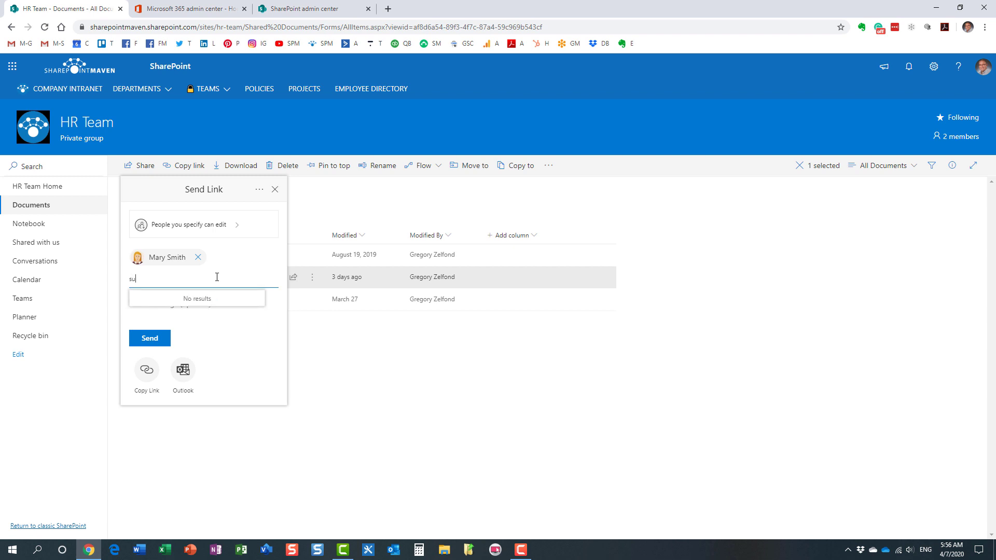
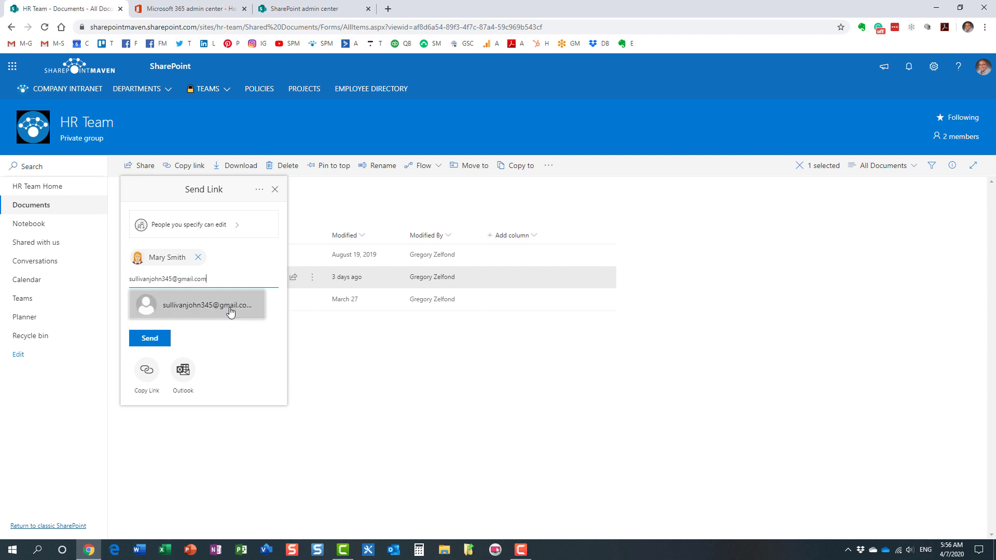
click(229, 310)
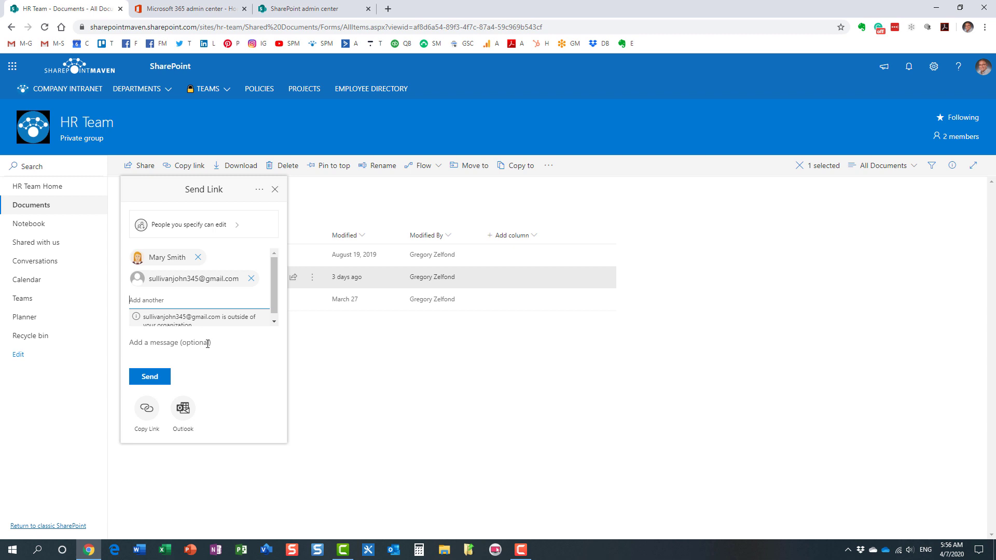
click(207, 344)
Step: Switch the Management folder's link to 'People in SharePoint Maven with the link'
click(206, 228)
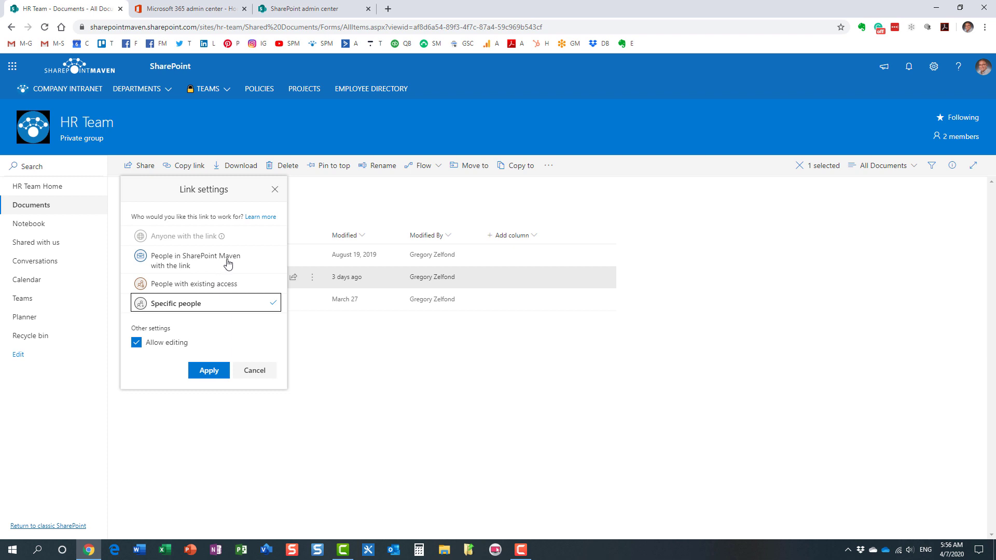
click(226, 262)
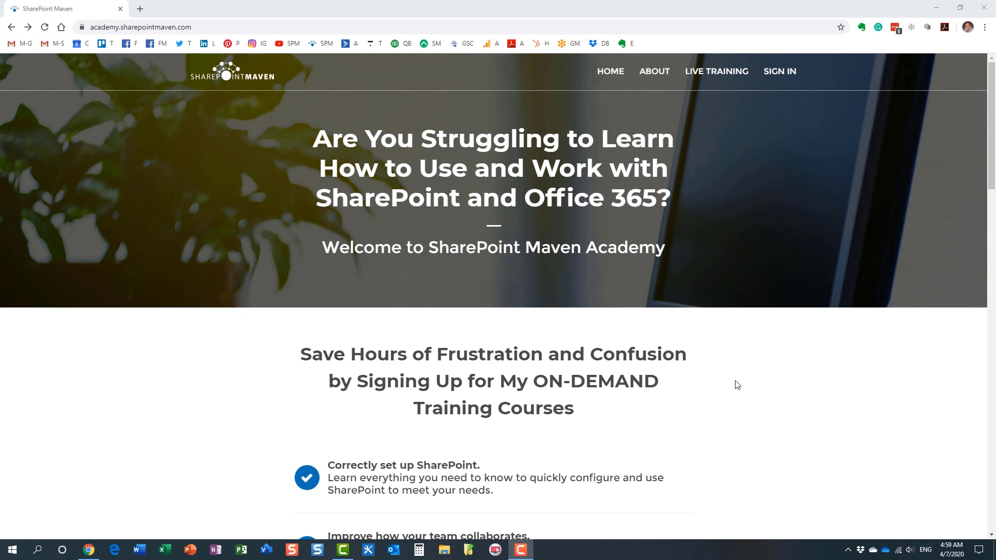
Step: Open the academy's For Site Owners courses after briefly viewing the For End Users courses
scroll(738, 385, down, 2)
scroll(739, 385, down, 5)
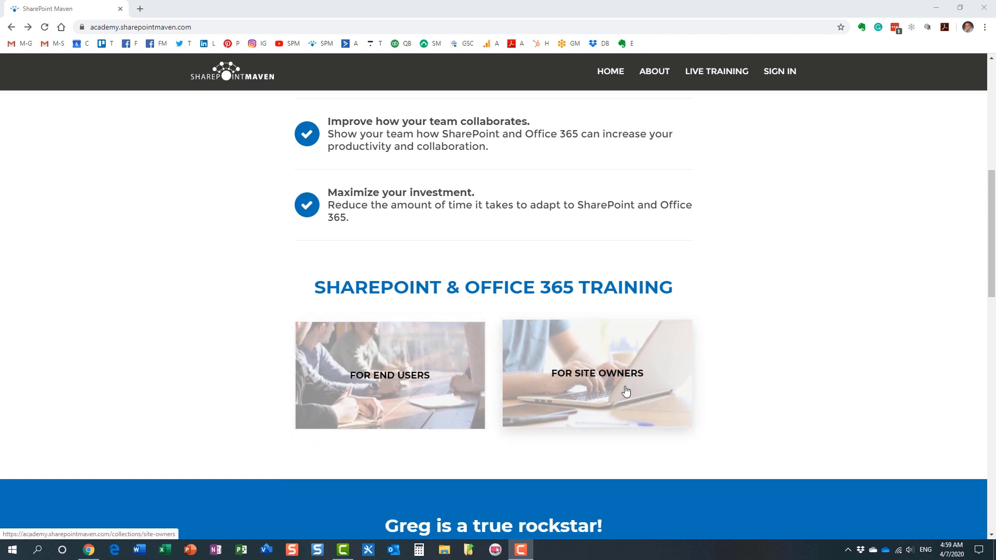
click(402, 372)
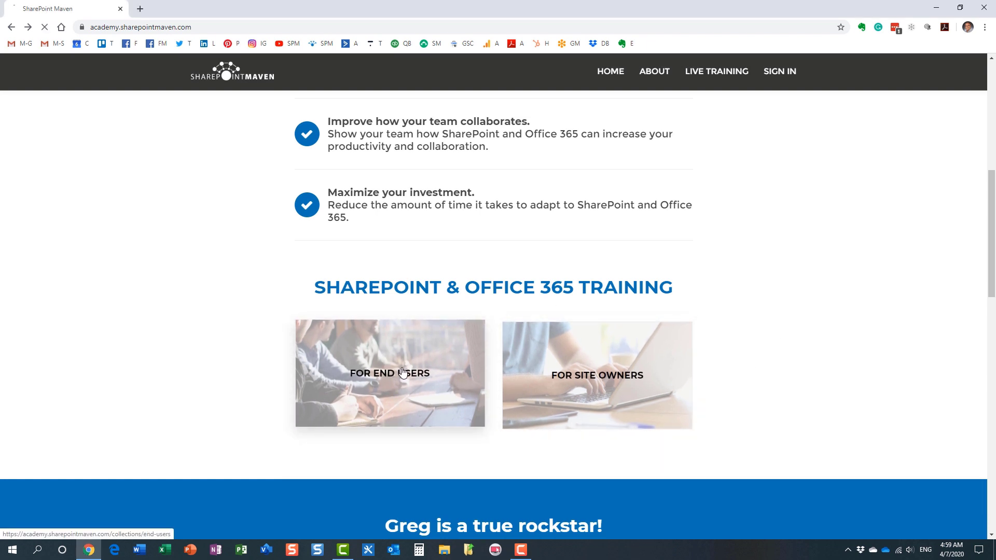
click(11, 29)
click(551, 349)
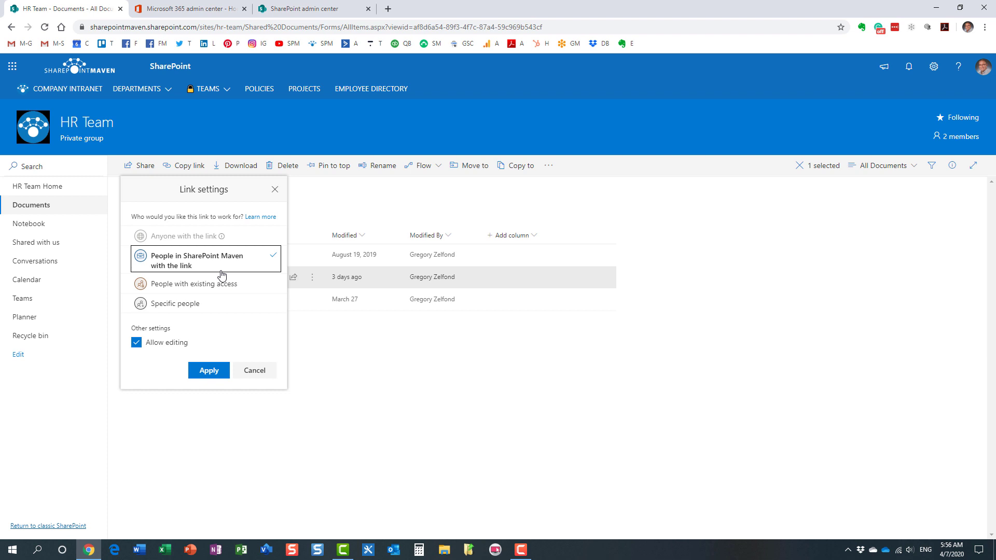
Step: Close Link settings and deselect the Management folder in HR Team Documents
click(275, 190)
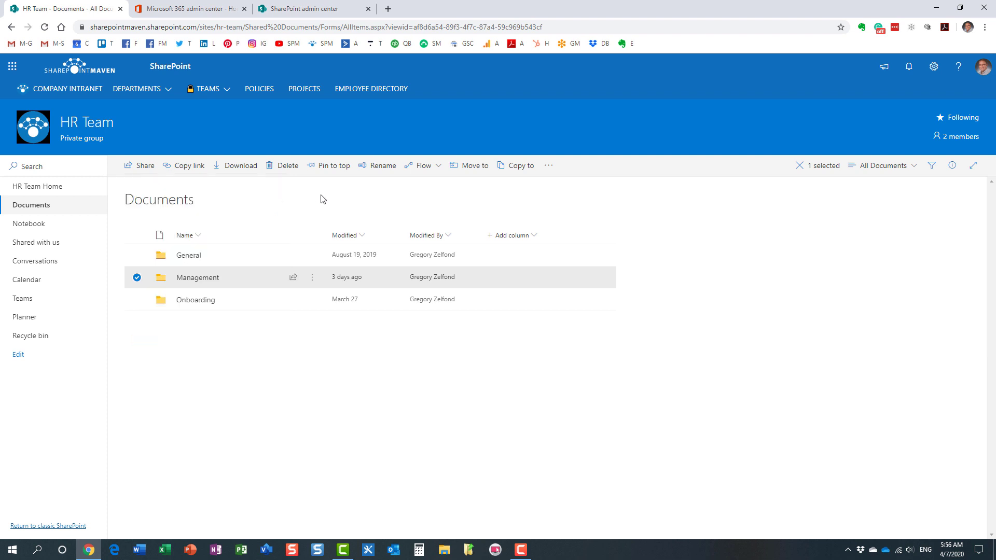
key(Escape)
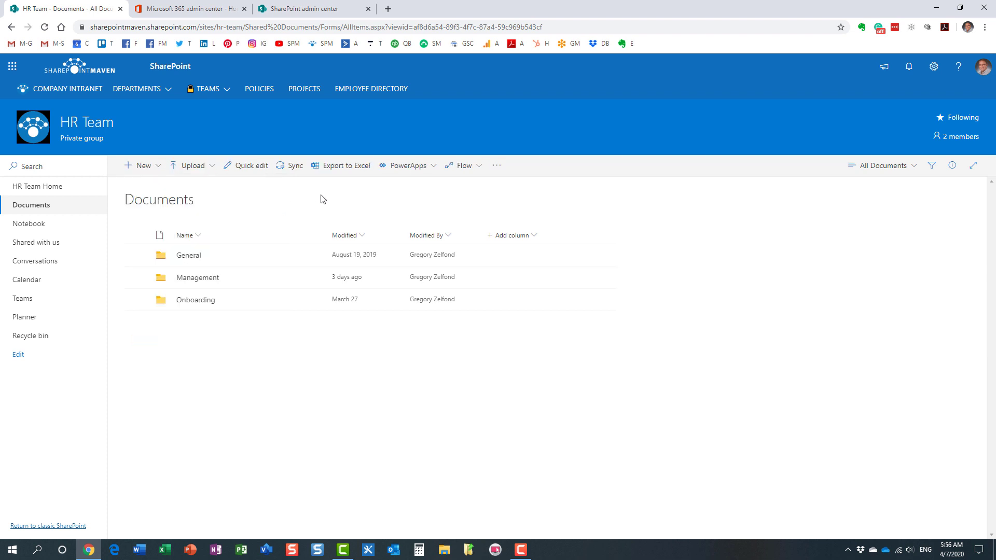